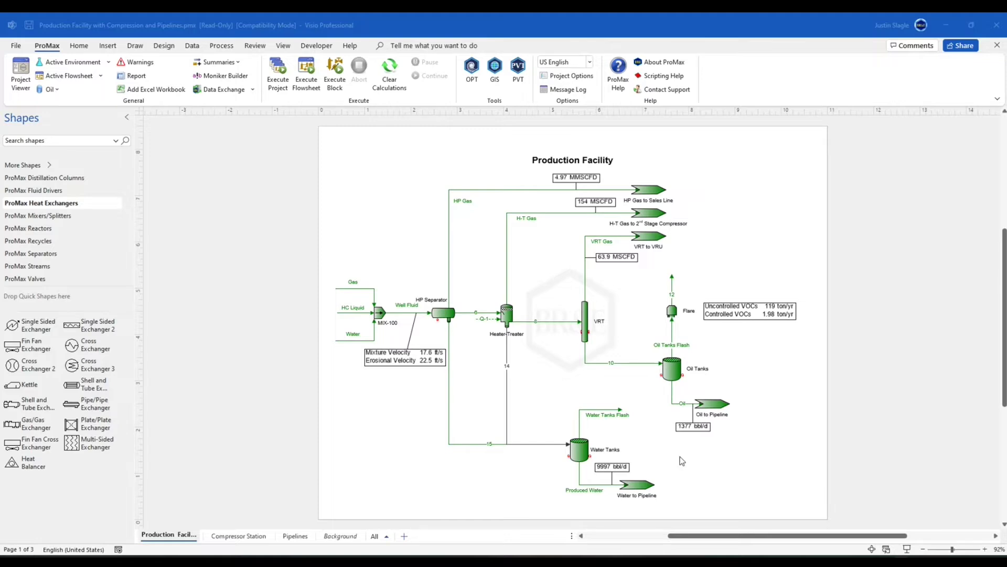
In PI System Explorer, load PI_AF_DB and select the Tank Battery element under Facilities (Slagle).
key(alt+Tab)
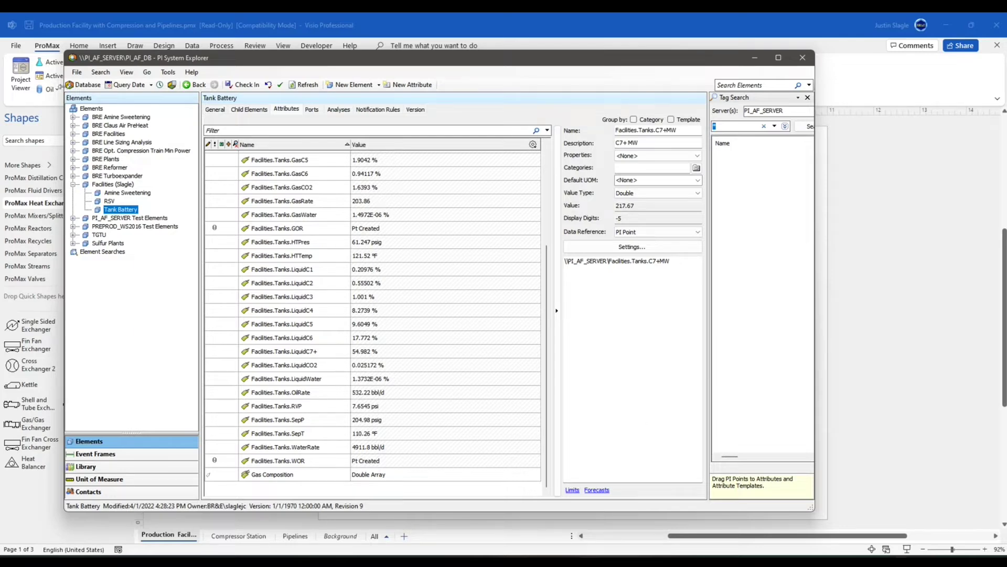
click(95, 87)
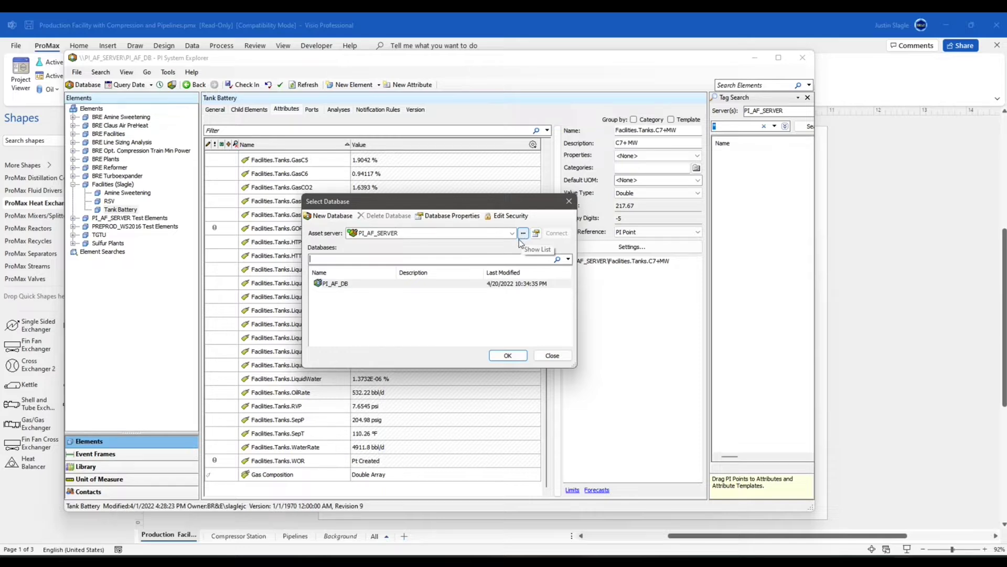
click(512, 356)
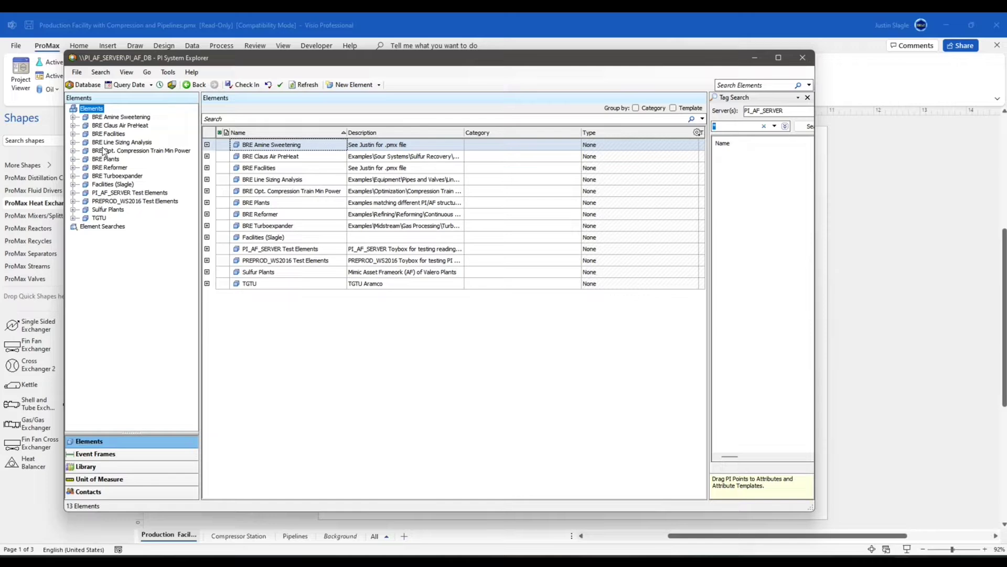
click(74, 185)
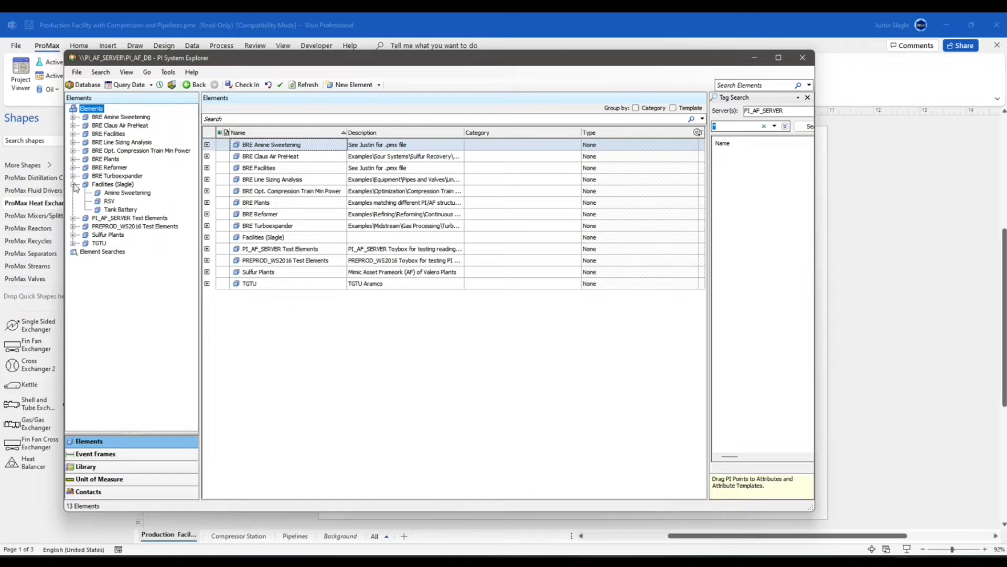
click(120, 210)
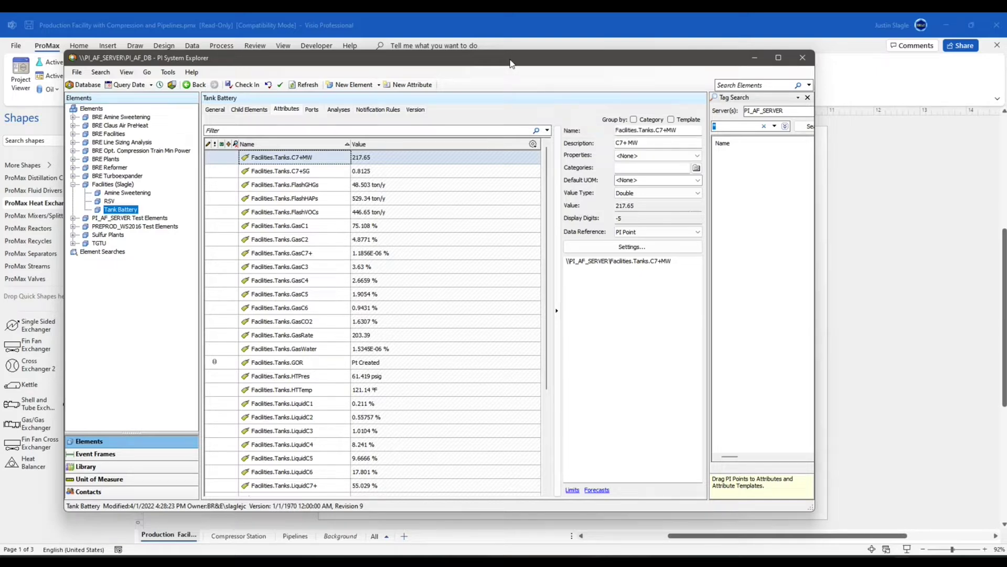
Review the Tank Battery attributes, then return to the Production Facility flowsheet.
drag(509, 58, 536, 49)
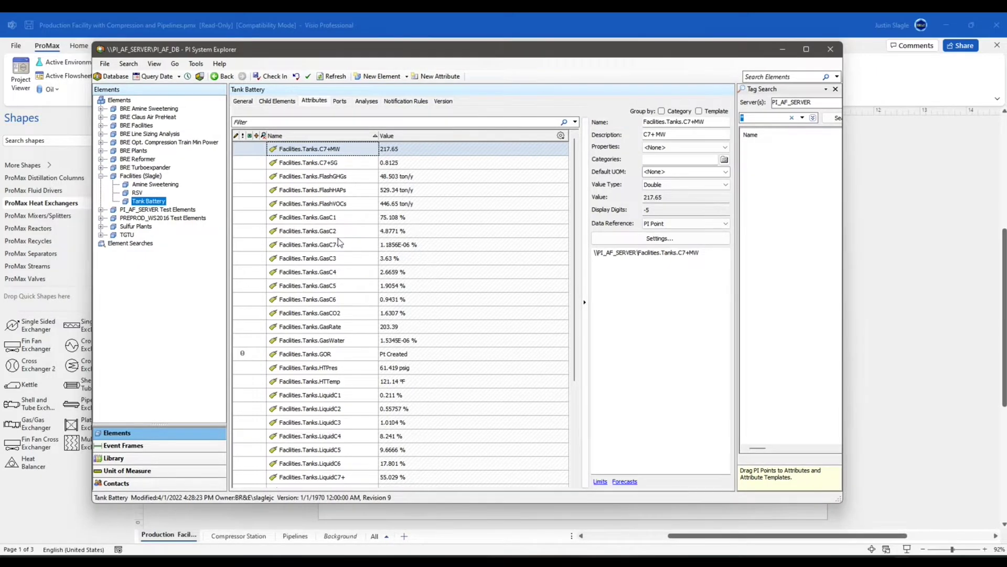
scroll(338, 237, down, 4)
scroll(342, 273, up, 4)
scroll(342, 276, down, 2)
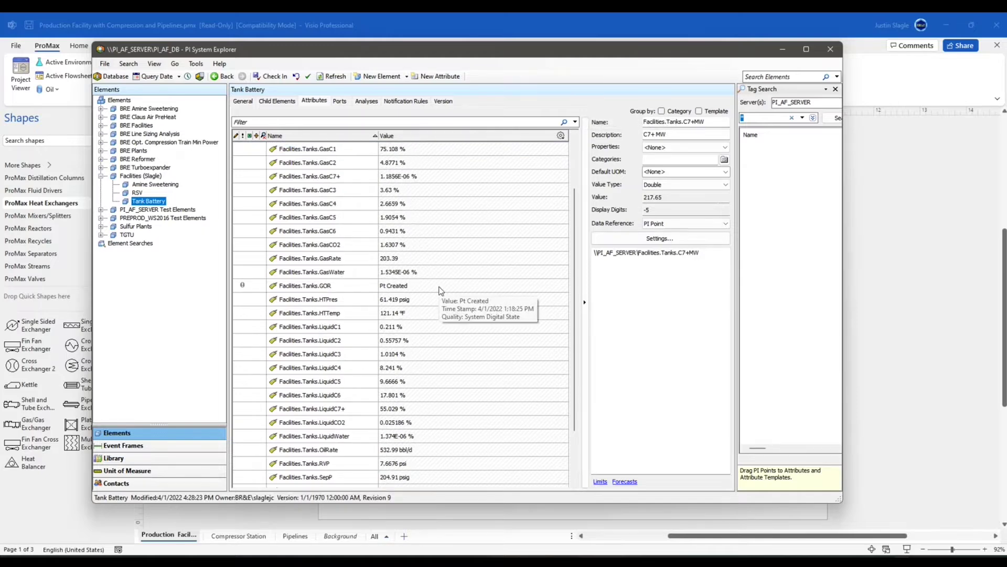
click(892, 315)
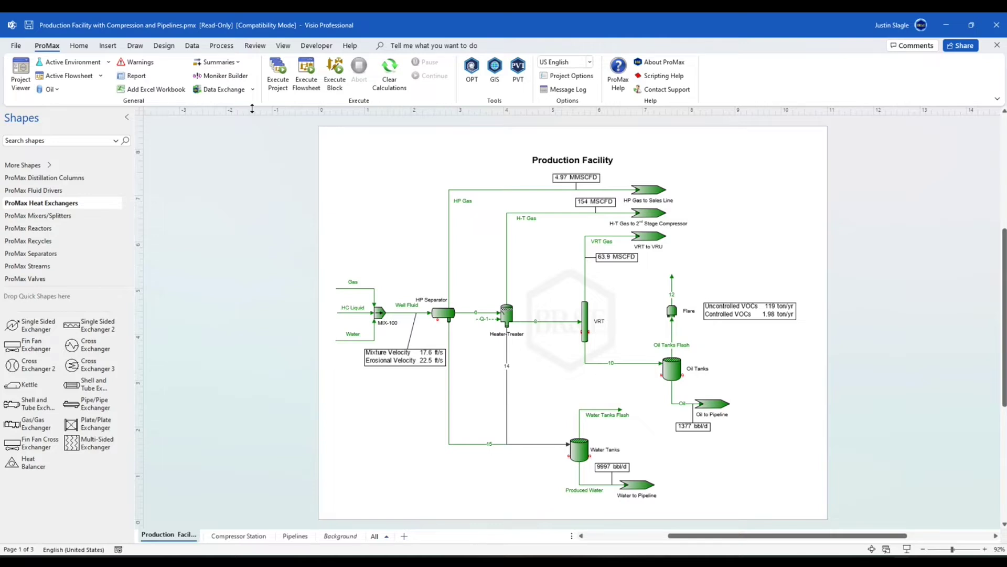
Add a PI-type data source named 'PI' in Data Exchange and confirm the dialog.
click(223, 89)
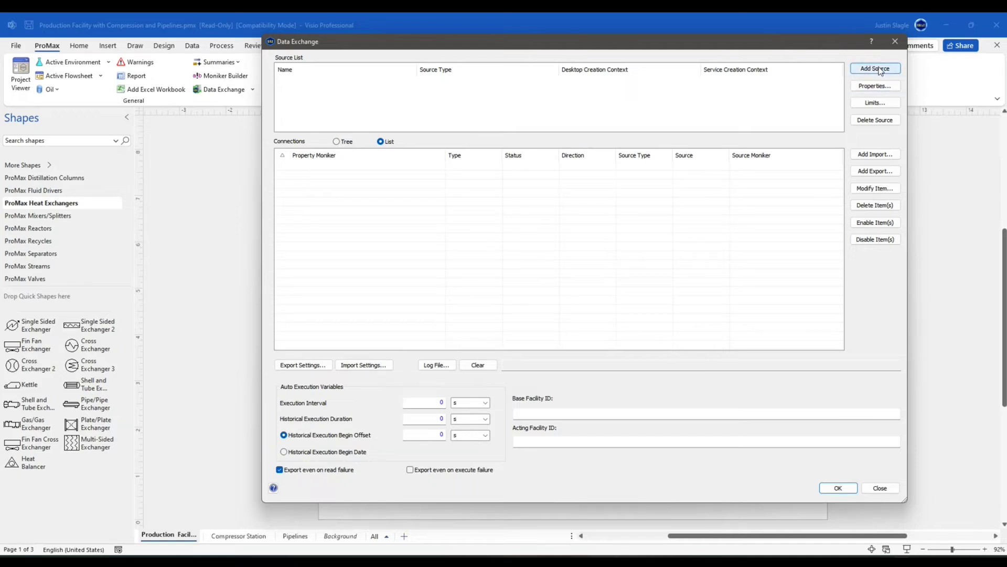
click(887, 72)
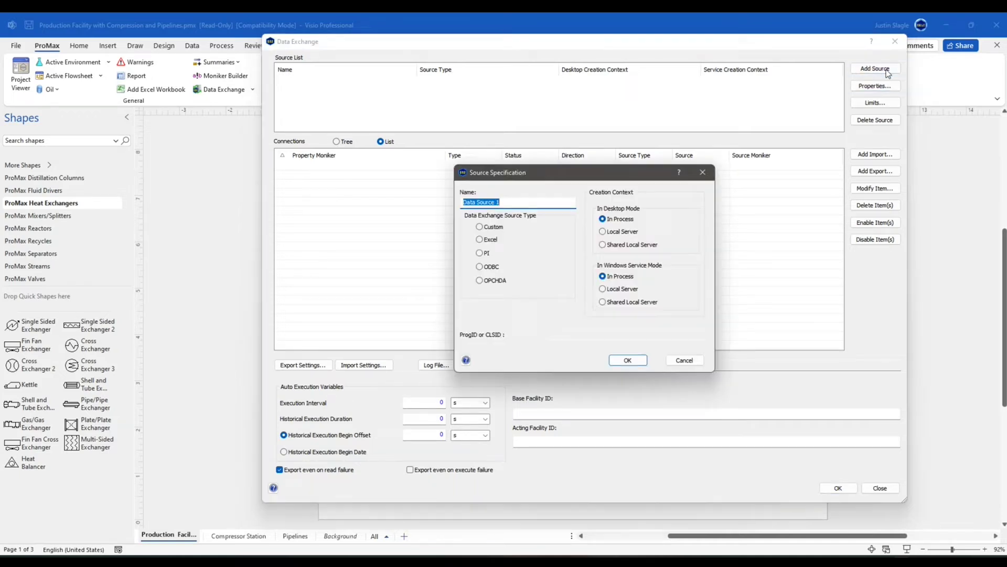
click(482, 251)
drag(519, 202, 469, 201)
text(PI)
click(624, 361)
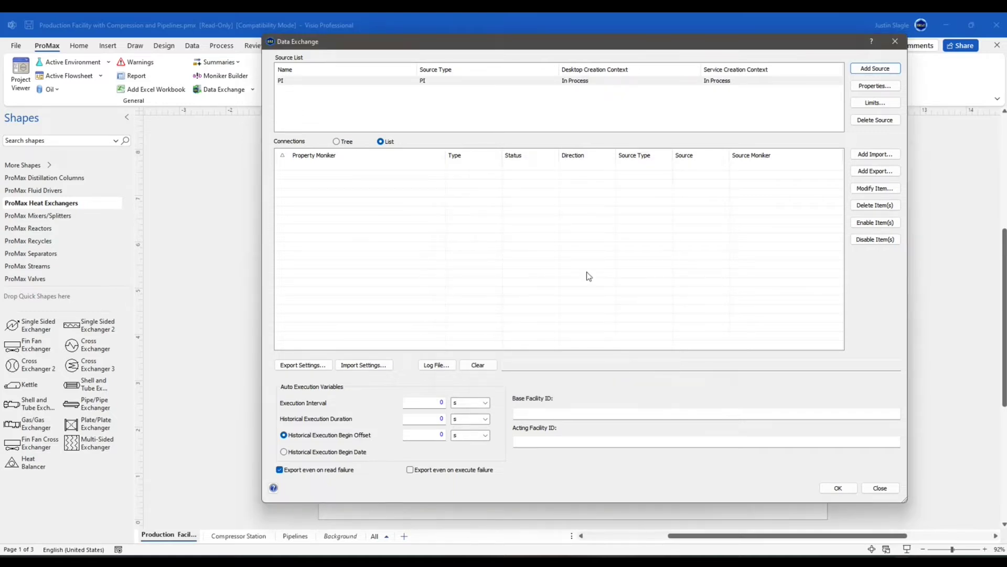
click(838, 488)
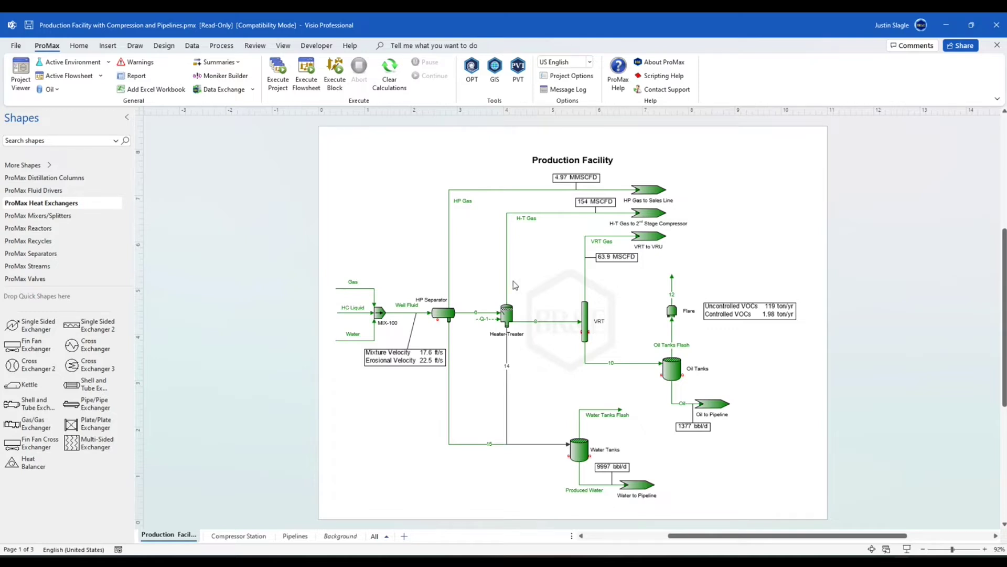
Open the H-T Gas stream properties and reach Data Exchange > Import for its Total Temperature.
mouse_move(506, 282)
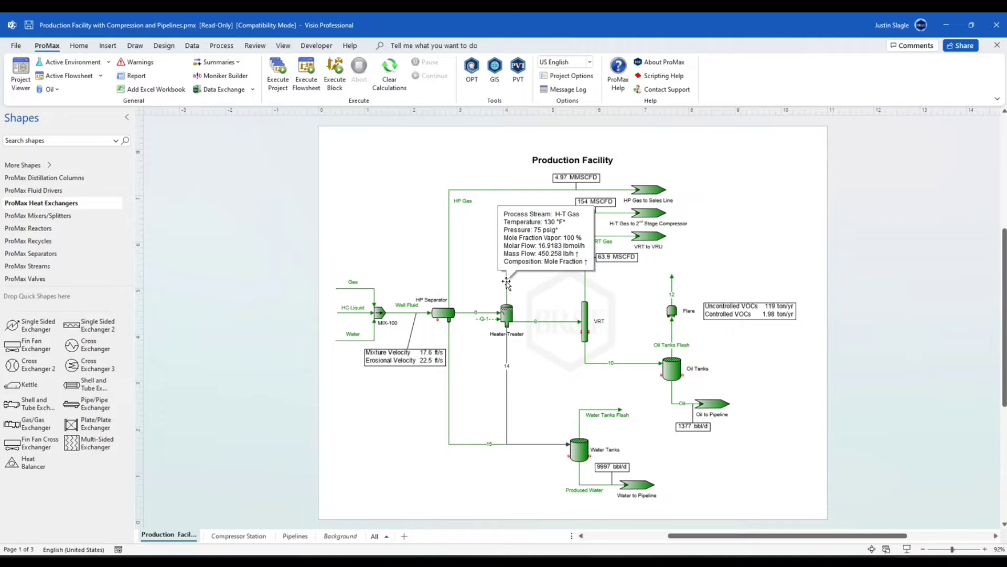
double_click(507, 283)
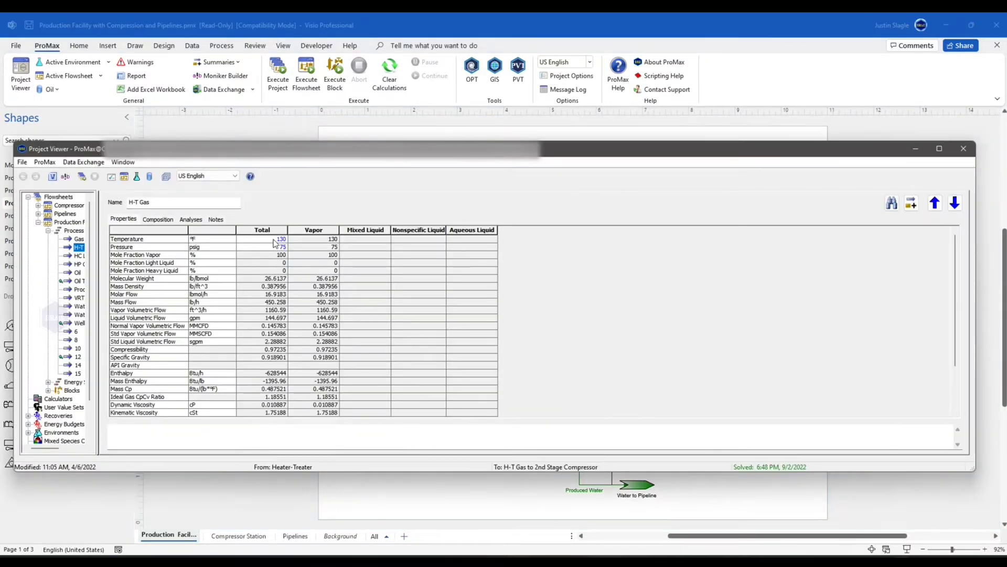
mouse_move(276, 242)
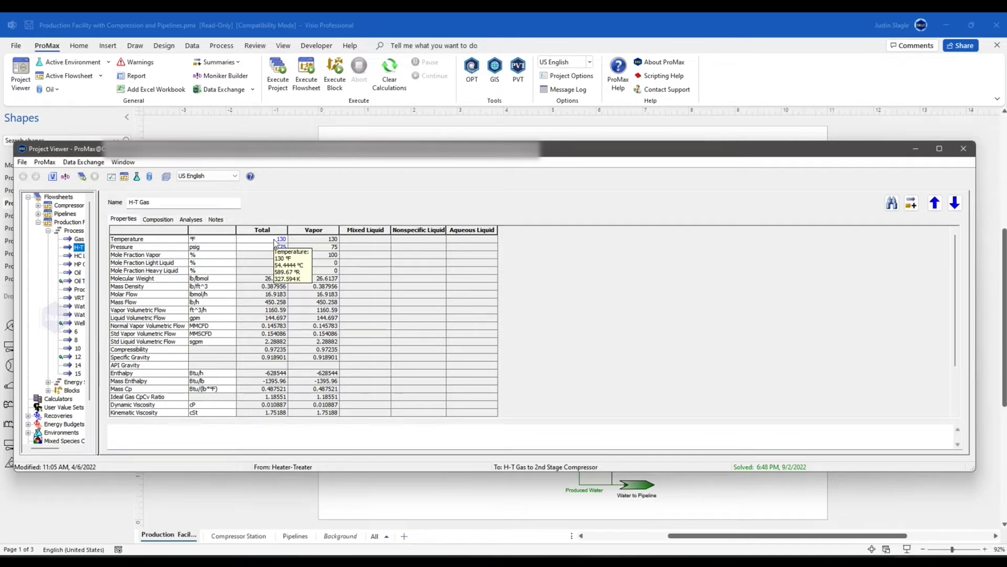
right_click(275, 242)
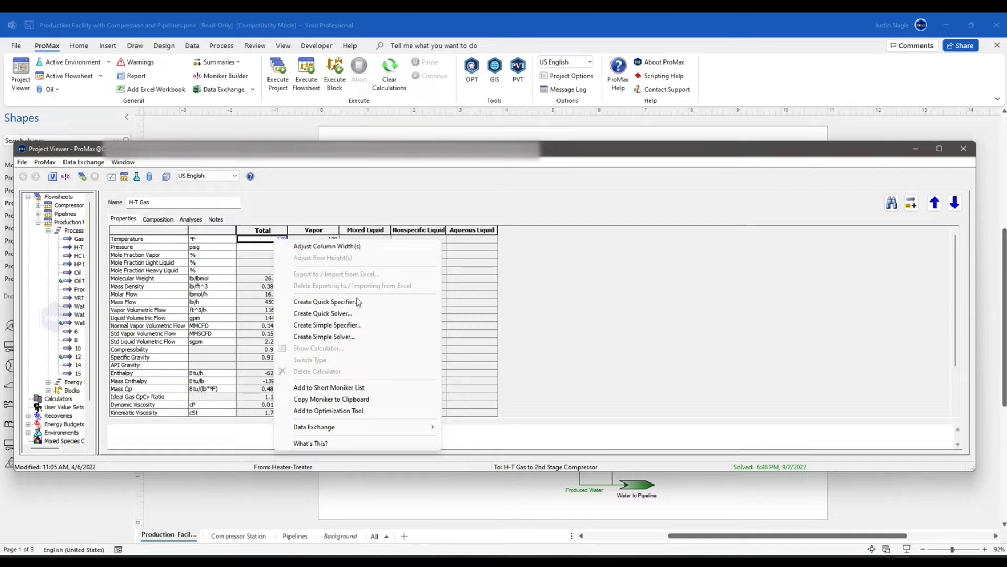
mouse_move(408, 429)
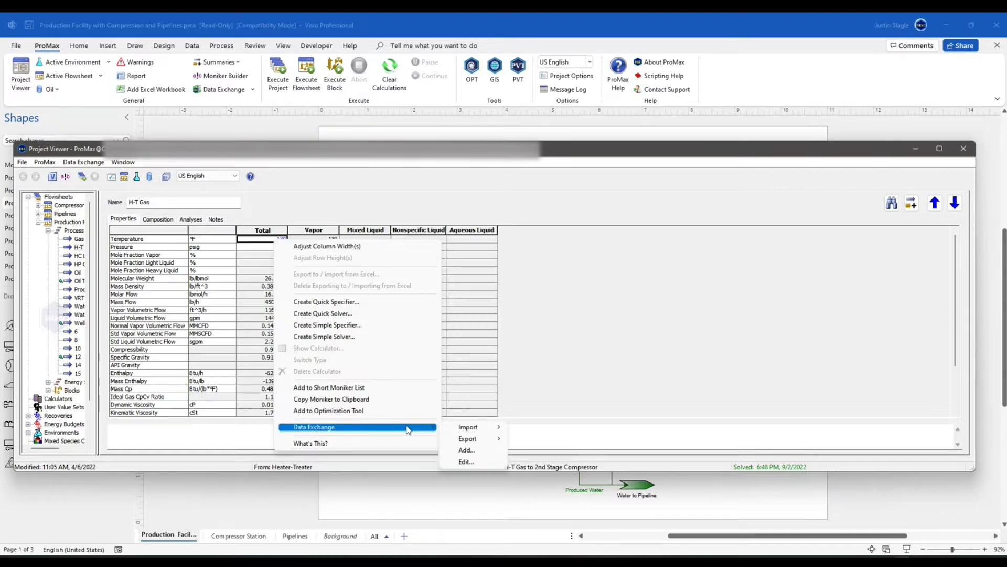
mouse_move(475, 432)
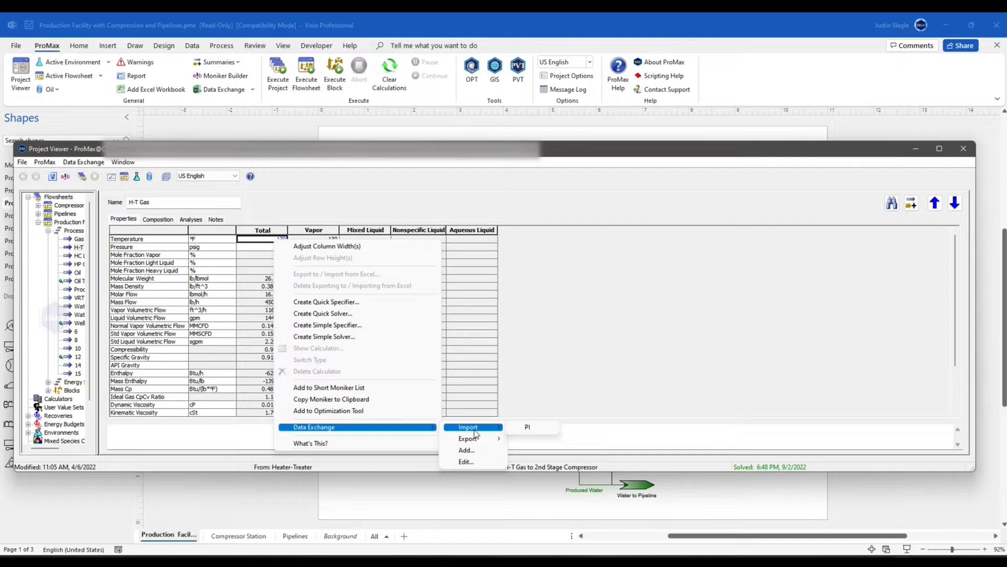
Start a PI temperature import named 'HT Temp' in PI Point Mode, then go to PI System Explorer.
click(544, 428)
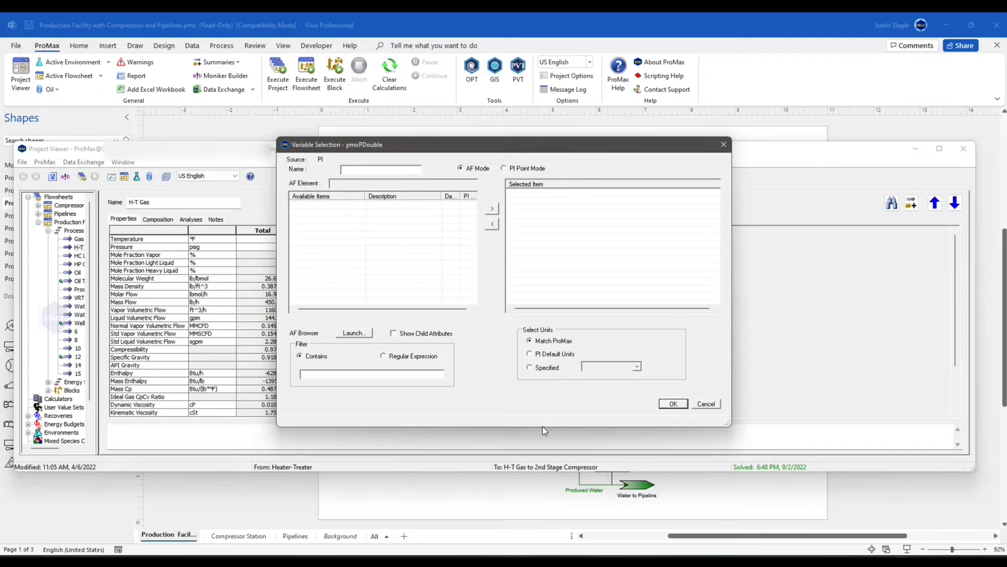
text(HT Temp)
click(504, 169)
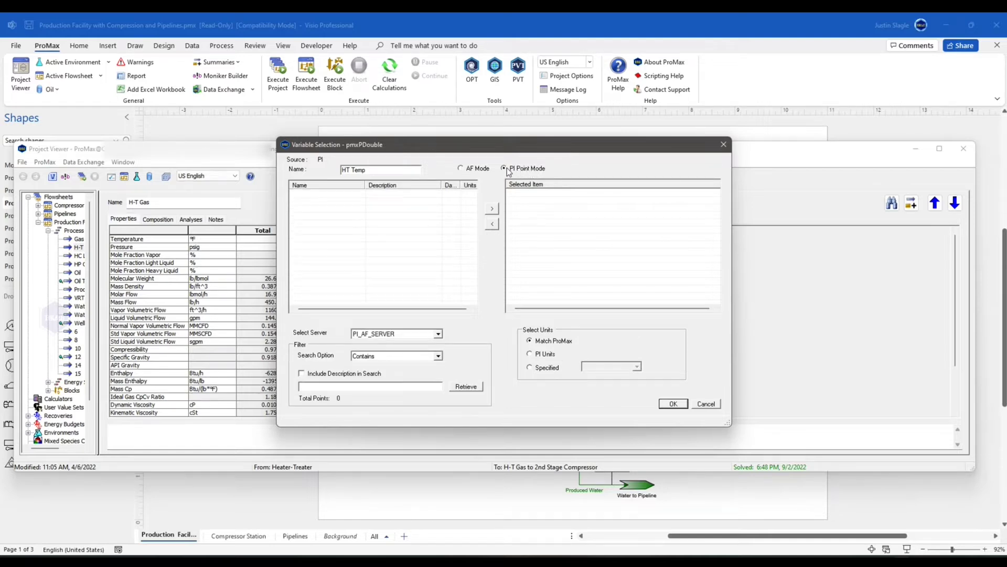
key(alt+Tab)
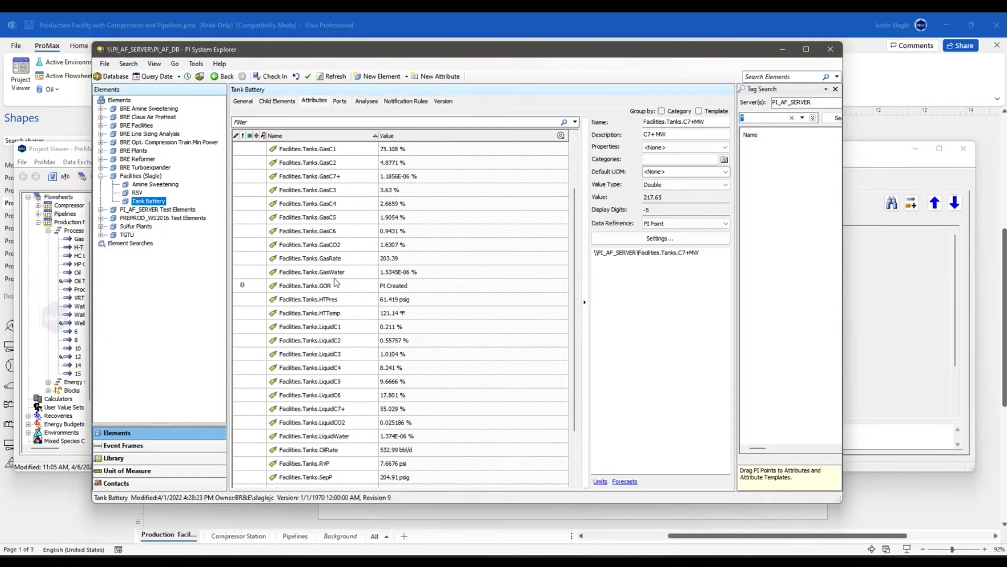
Copy the point name Facilities.Tanks.HTTemp from the HTTemp attribute and return to Variable Selection.
click(327, 315)
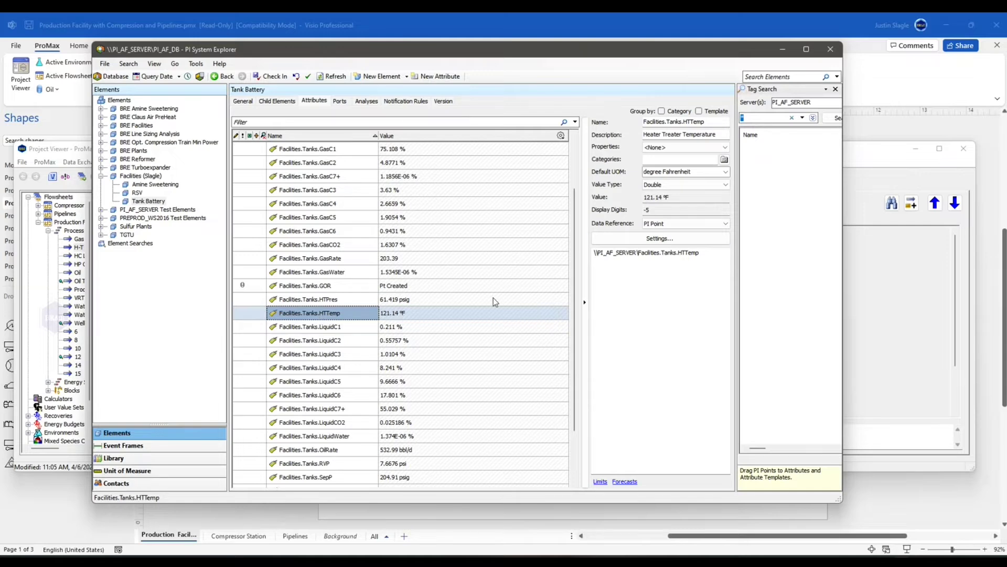
drag(704, 254, 640, 262)
key(ctrl+c)
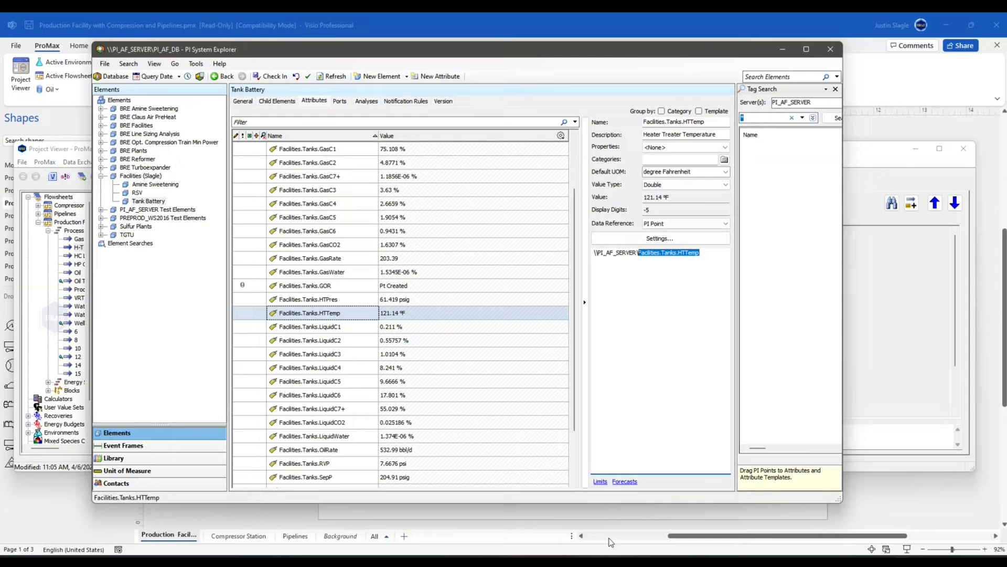
mouse_move(608, 562)
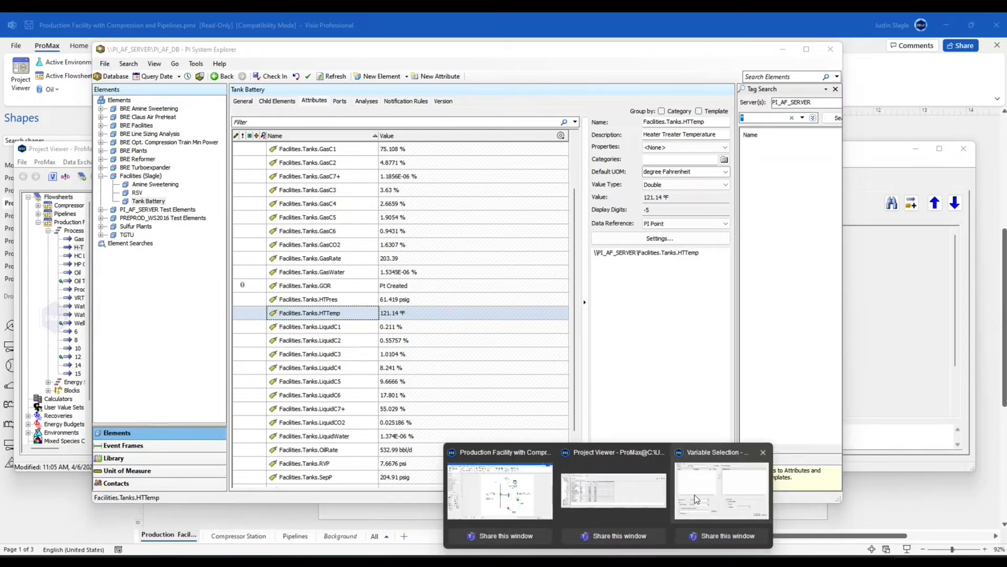
click(696, 494)
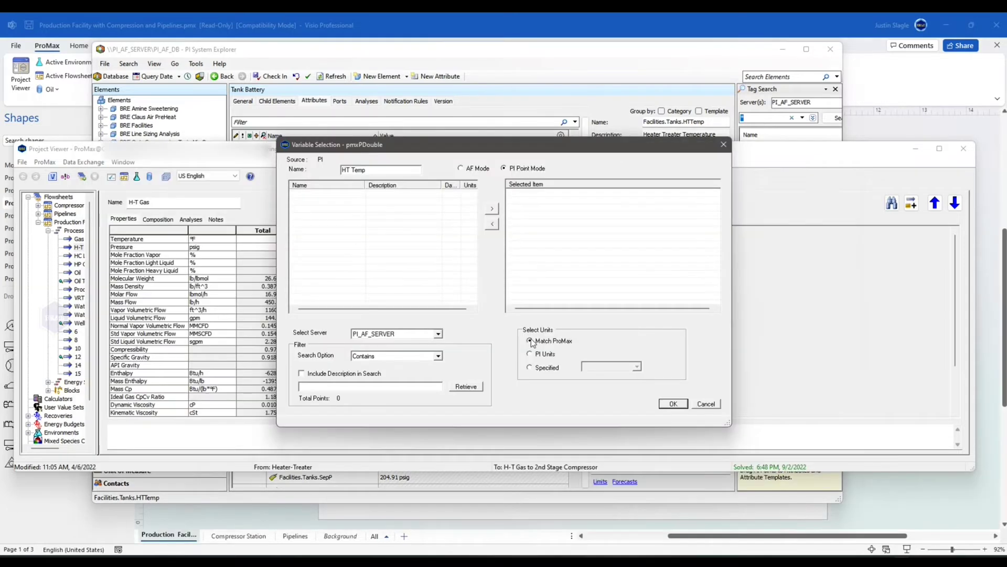
Search for Facilities.Tanks.HTTemp and select it as the HT Temp PI point.
click(361, 387)
key(ctrl+v)
click(466, 387)
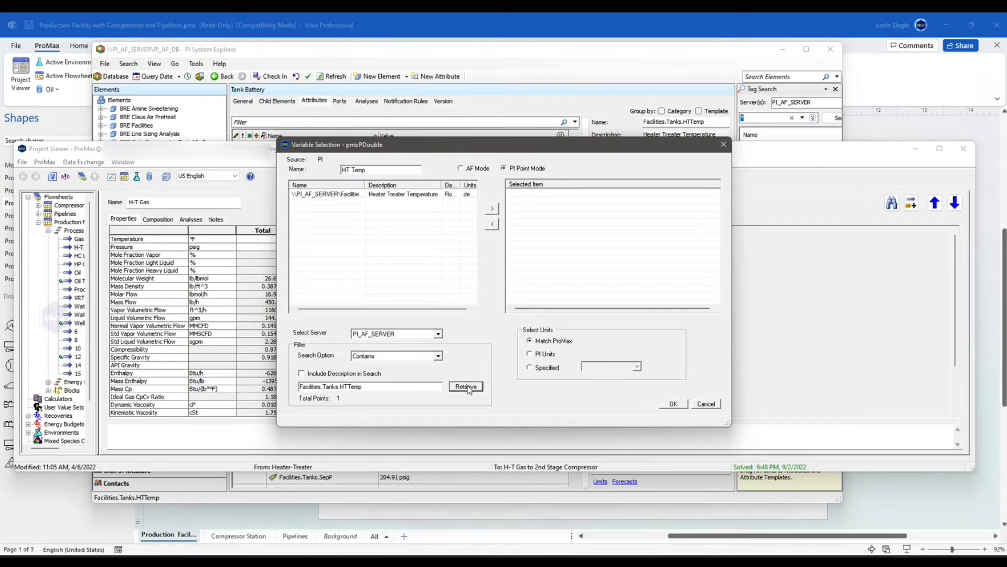
double_click(405, 195)
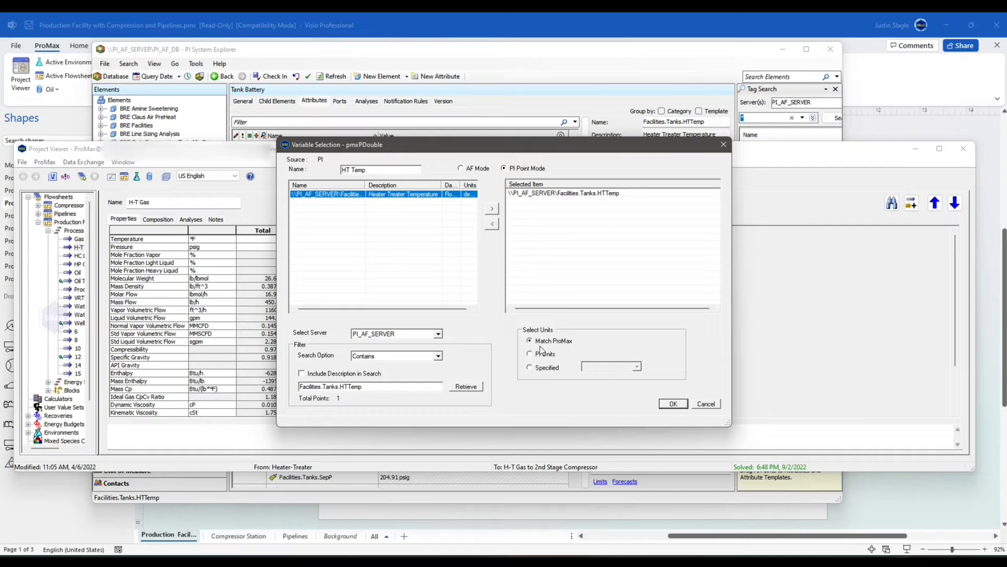
click(673, 404)
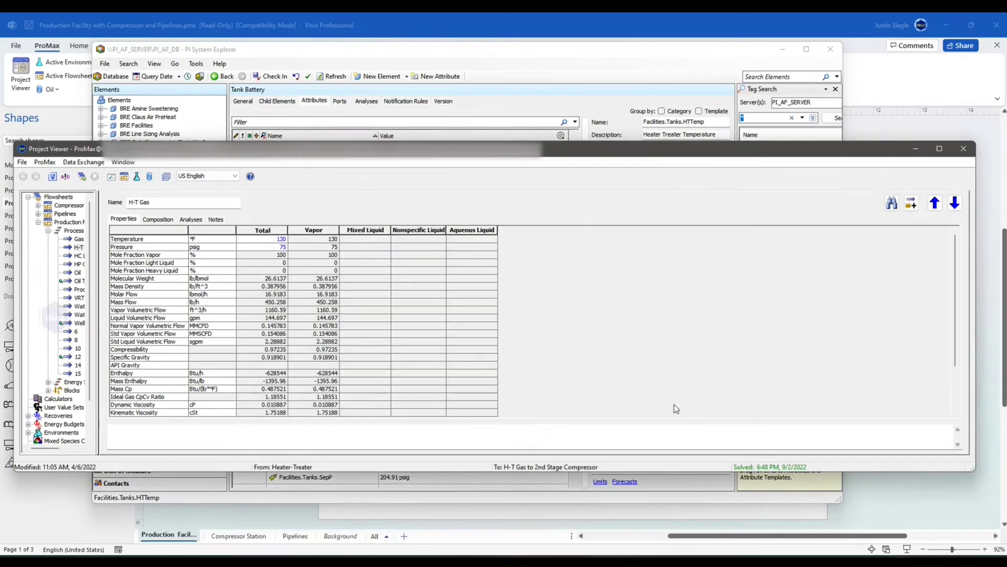
Solve the flowsheet so the H-T Gas temperature imports as 121.034 °F from PI.
click(83, 177)
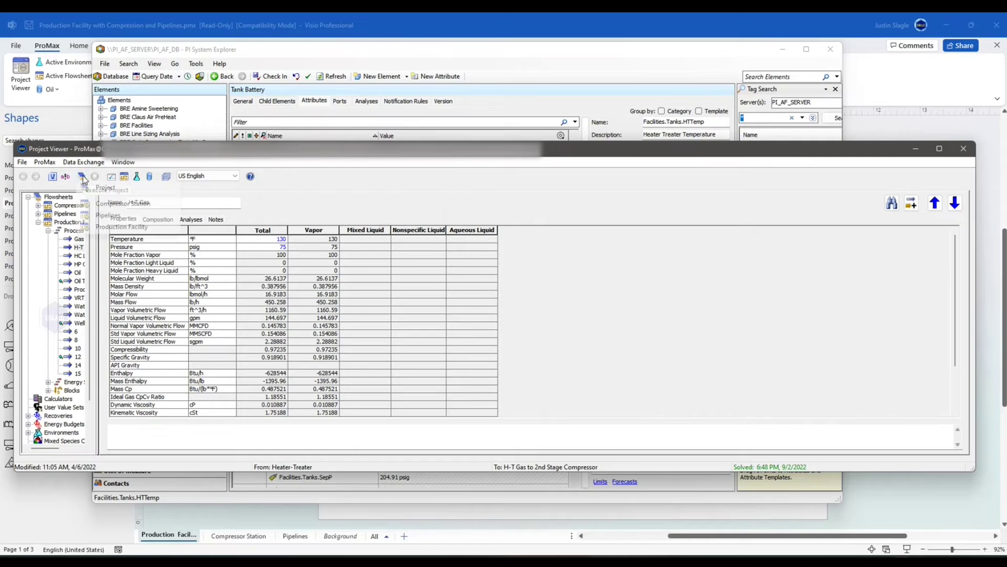
click(131, 212)
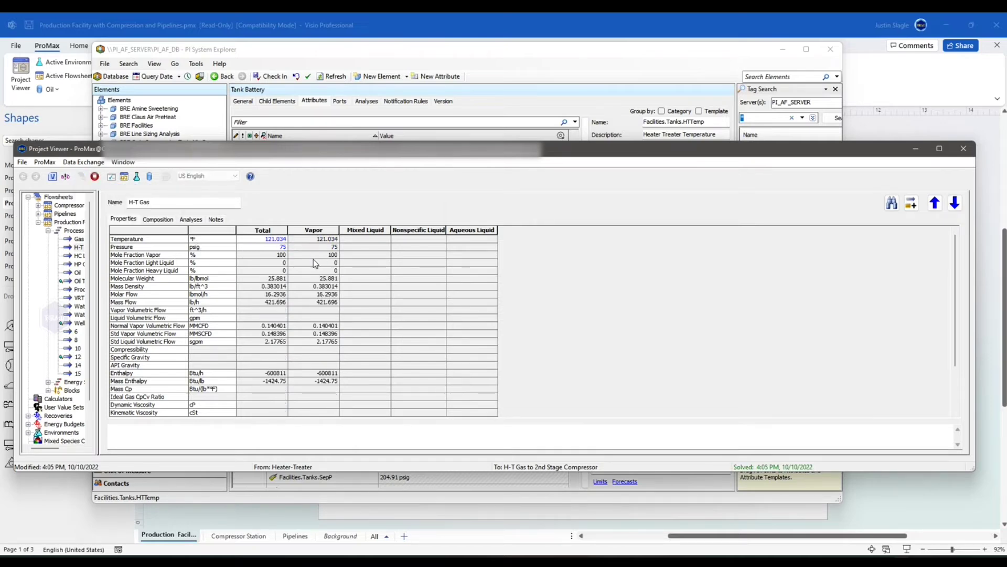
mouse_move(282, 260)
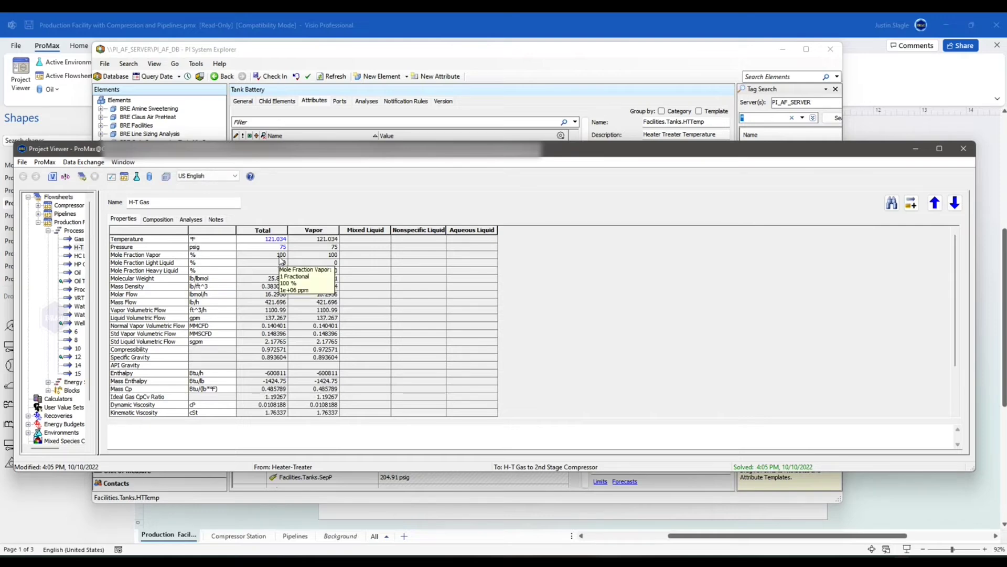
mouse_move(291, 241)
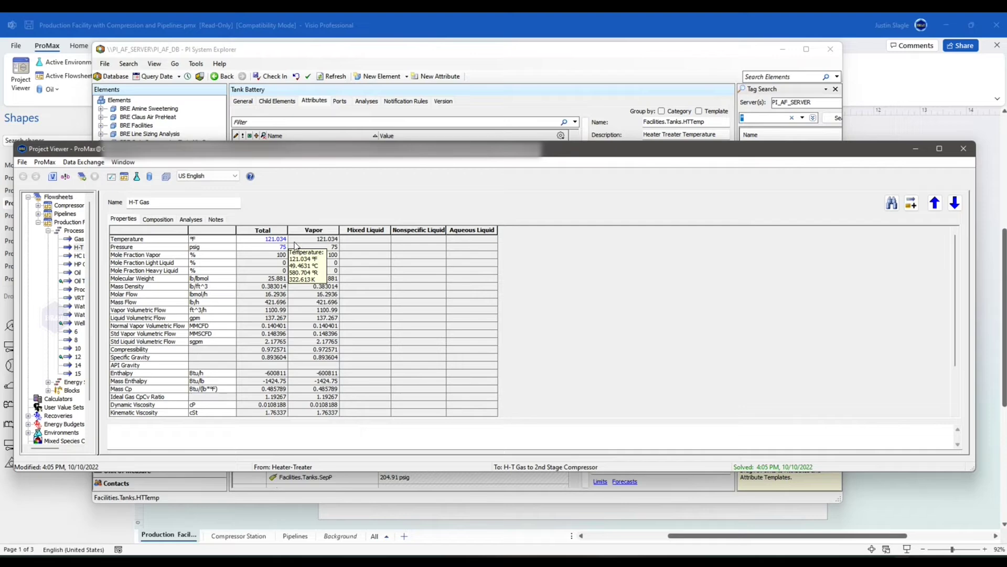
Start a PI import for the H-T Gas Total Pressure in AF Mode named 'HT Pressure'.
right_click(273, 250)
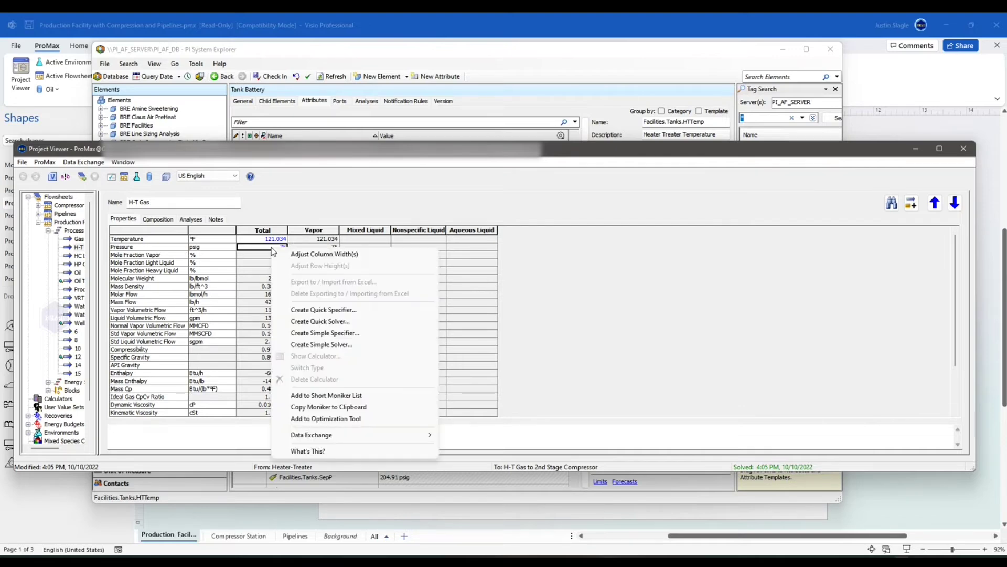
mouse_move(399, 437)
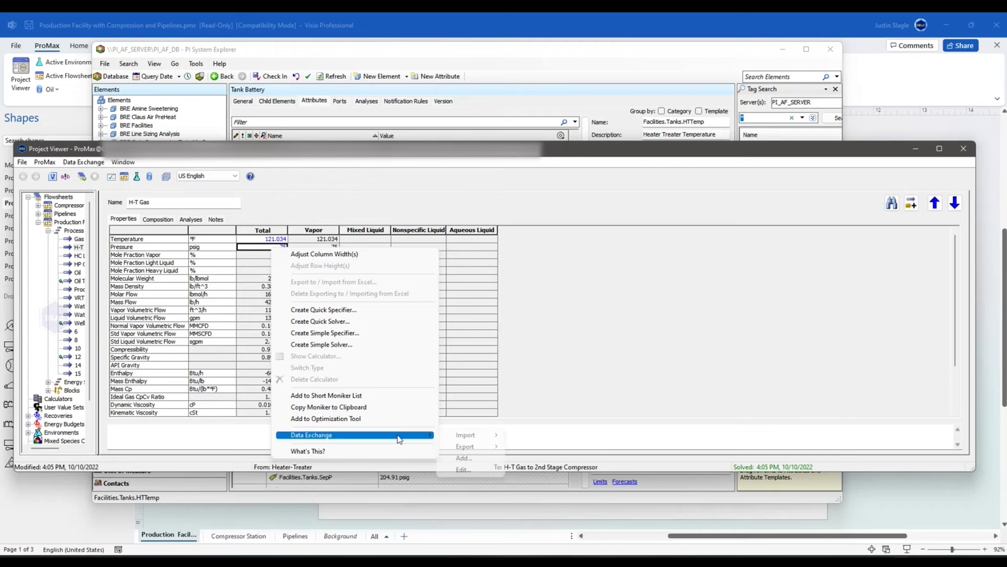
mouse_move(471, 438)
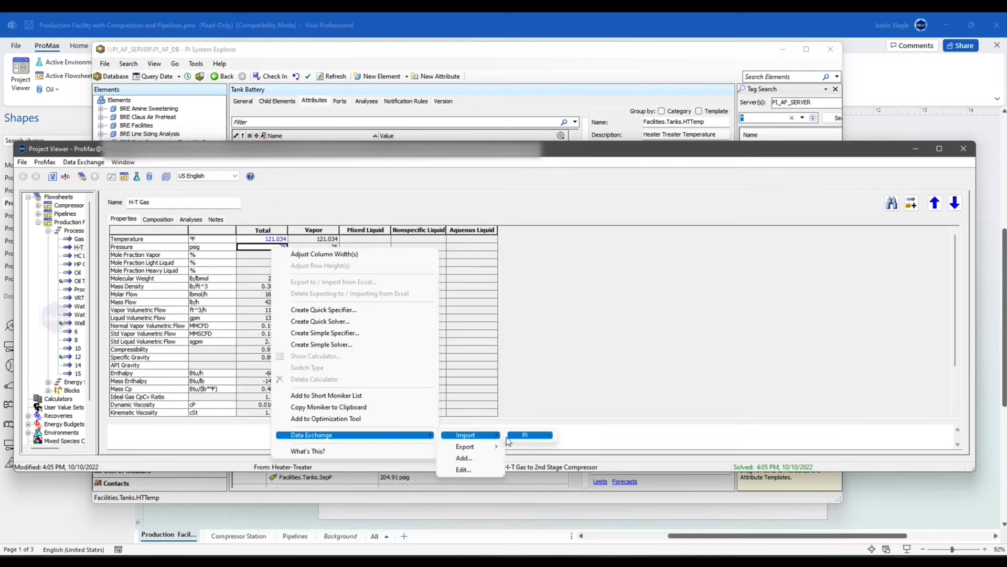
click(531, 435)
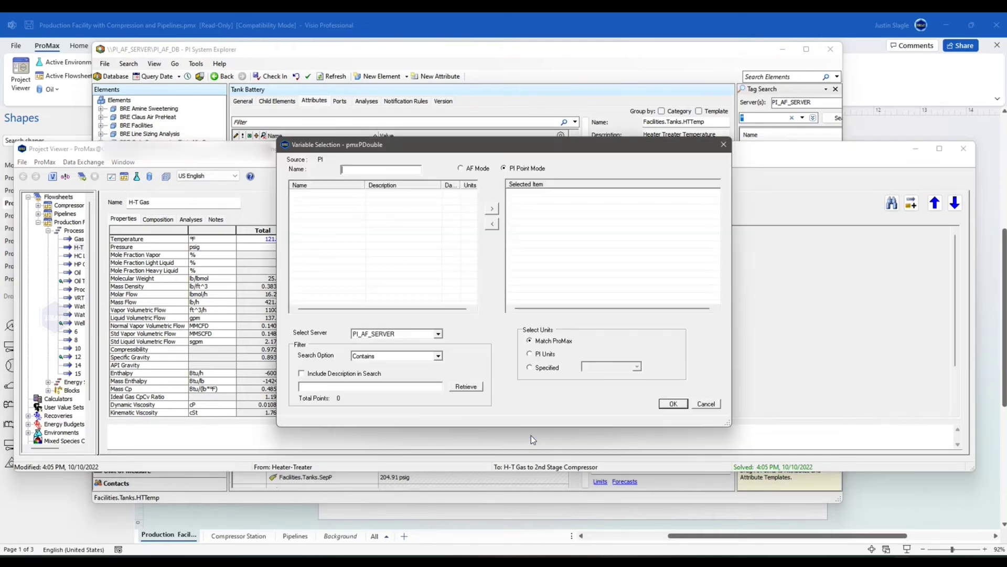
click(464, 168)
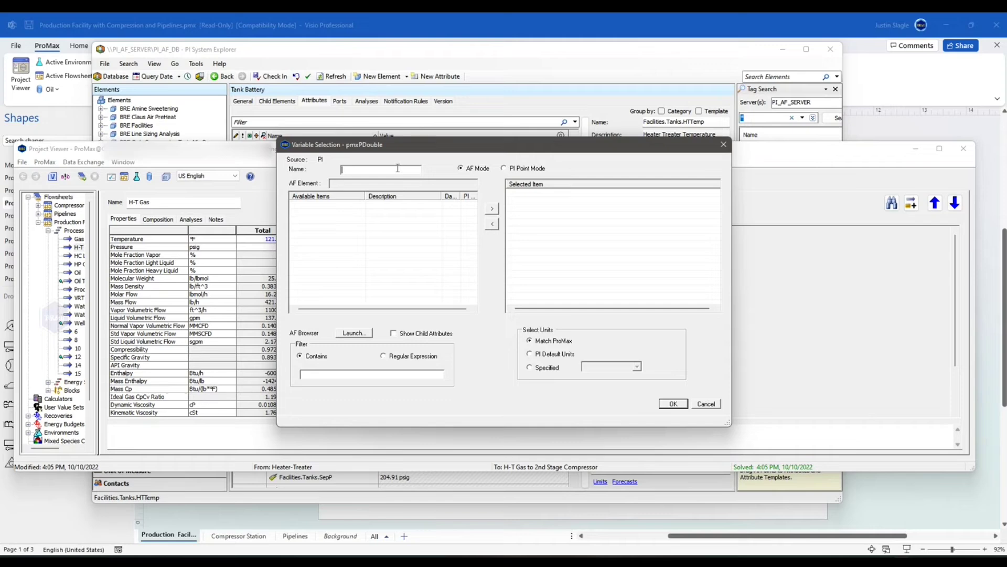
text(HT Pressure)
Browse PI_AF_SERVER > PI_AF_DB > Elements and choose Tank Battery as the AF element.
click(354, 333)
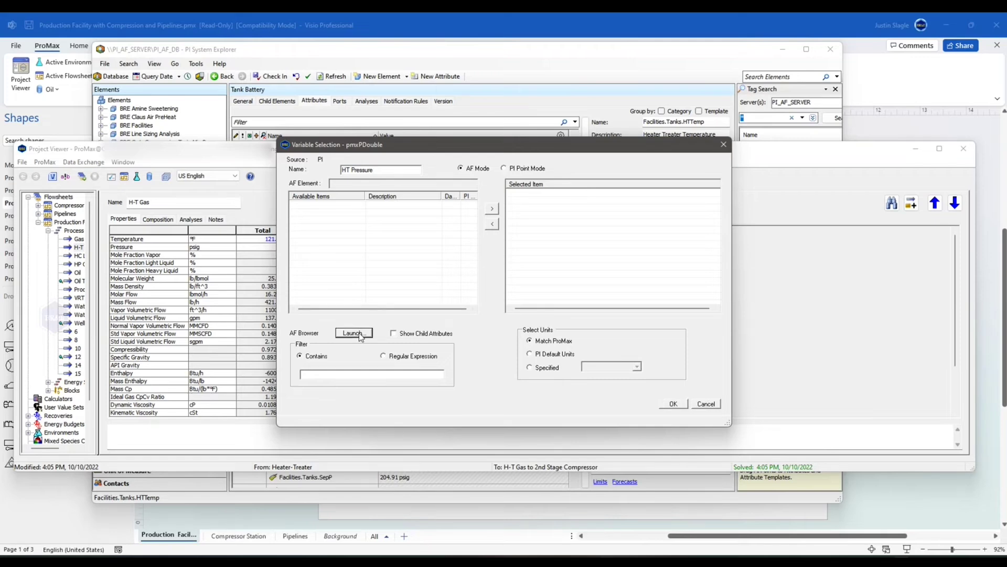
click(378, 180)
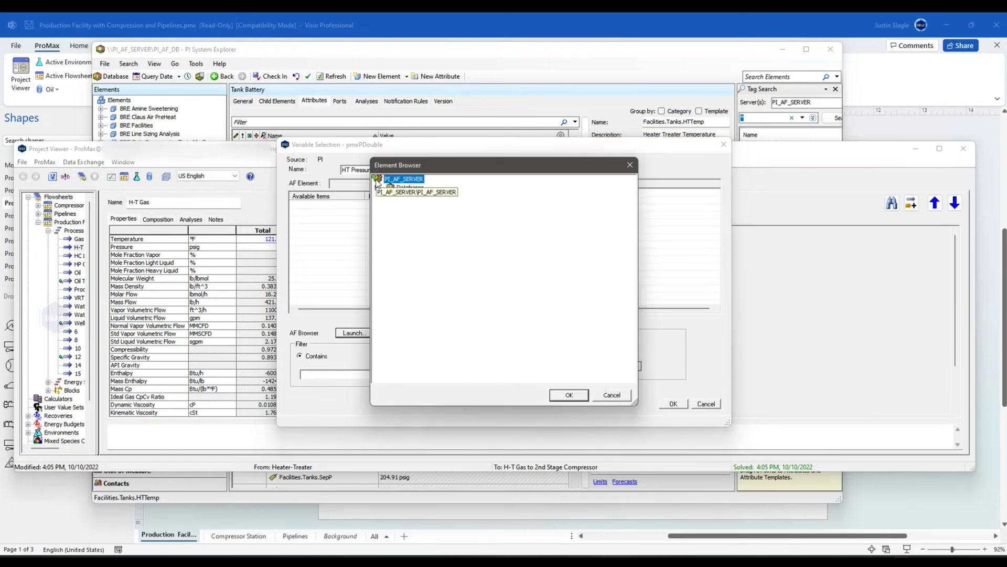
click(389, 196)
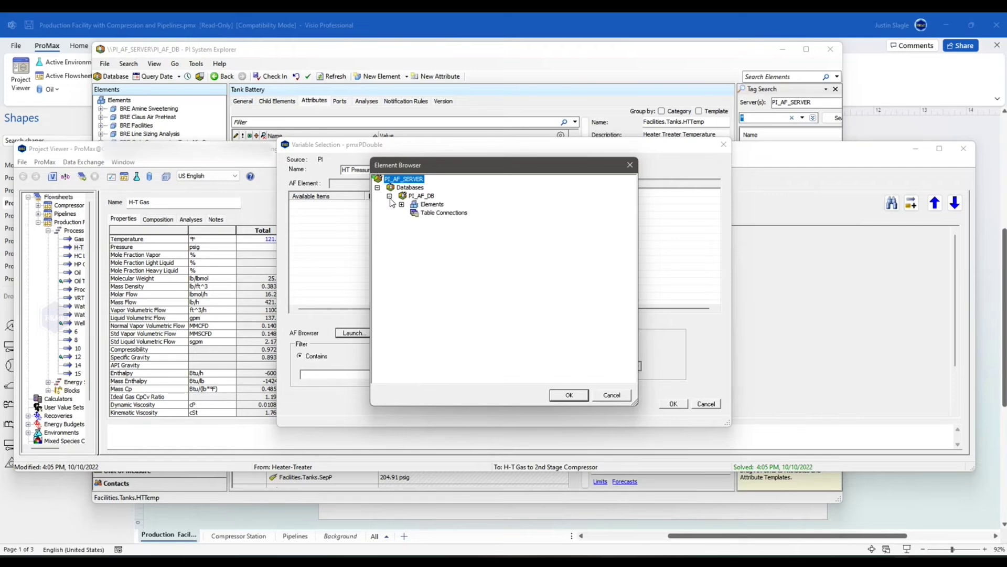
click(402, 204)
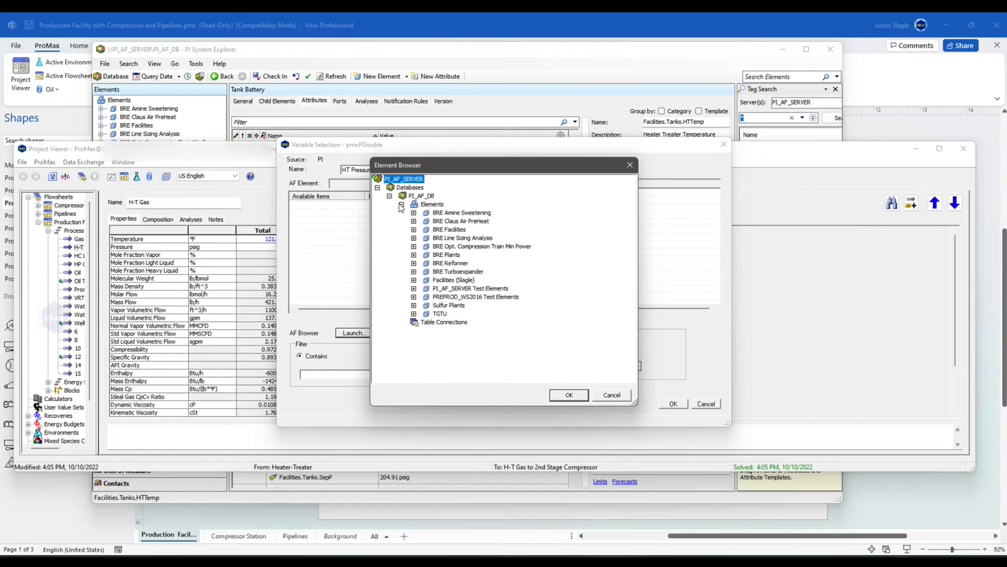
click(413, 280)
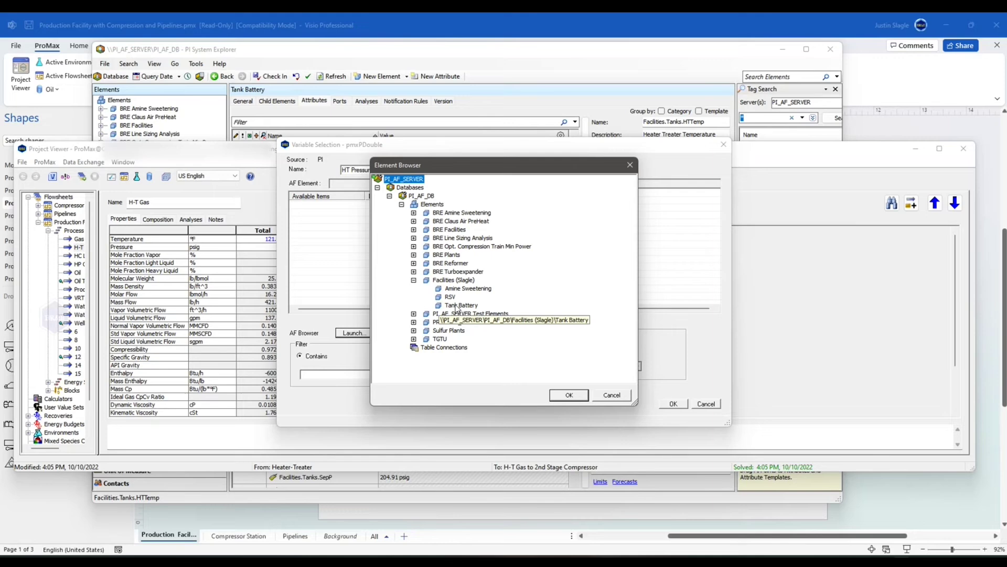
double_click(458, 305)
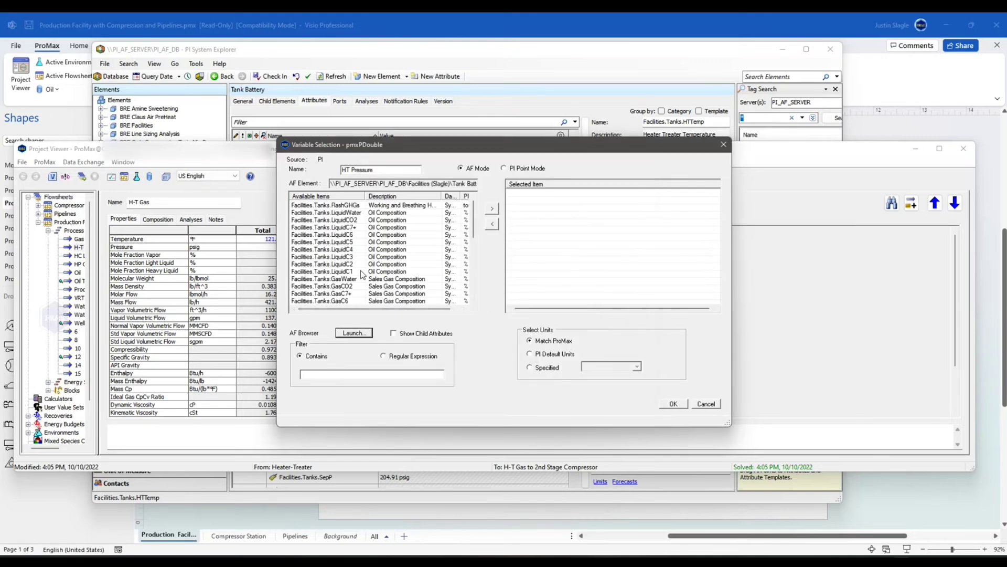
Add the Heater Treater Pressure attribute Facilities.Tanks.HTPres as the selected import item.
click(396, 237)
scroll(409, 251, down, 5)
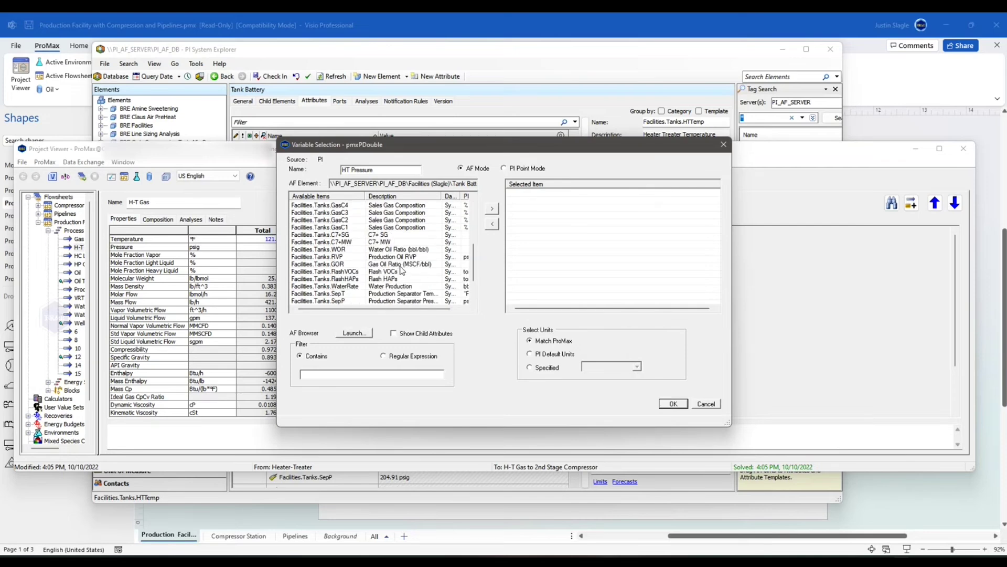
scroll(403, 270, down, 2)
click(349, 286)
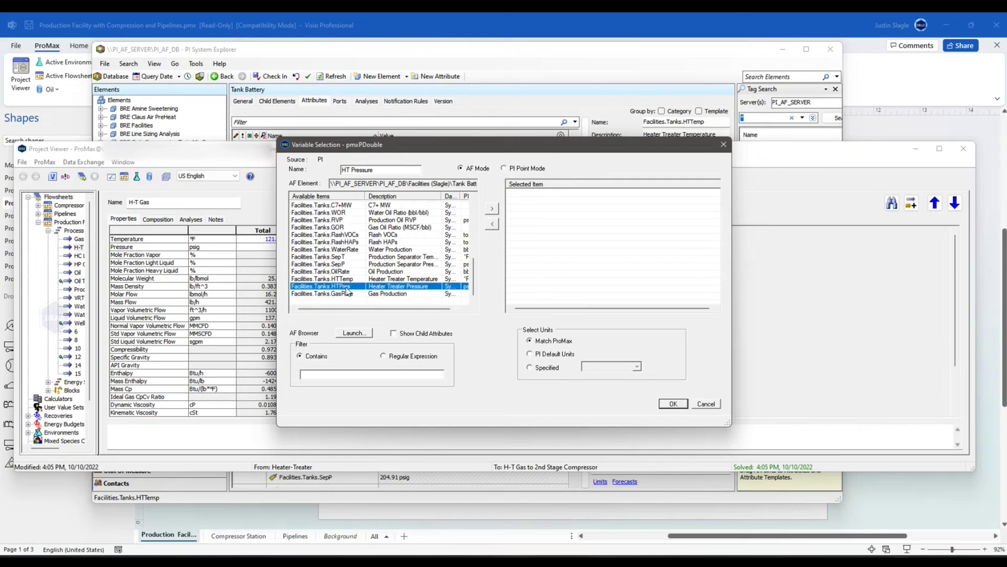
double_click(349, 288)
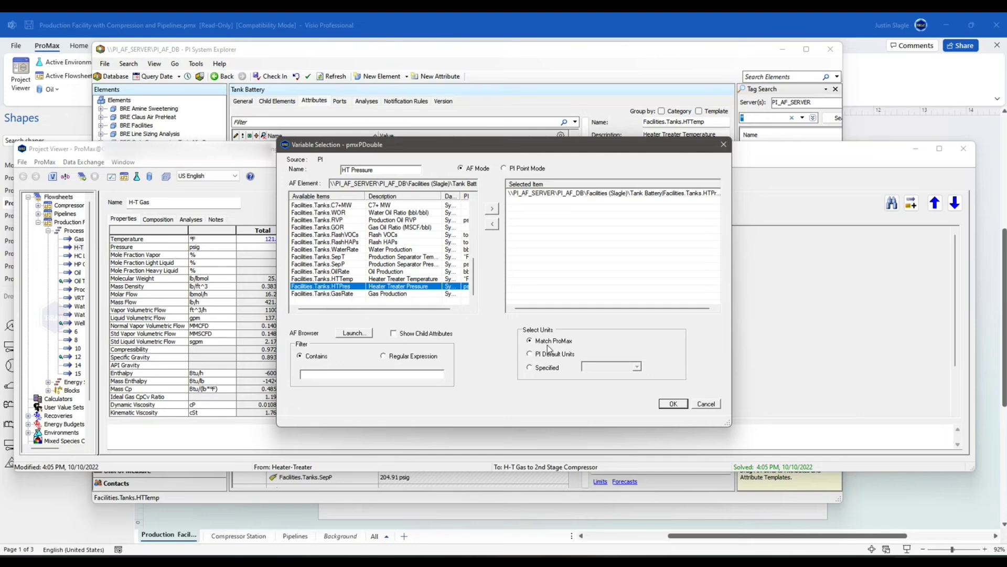
Confirm the HT Pressure link, solve the project (61.7357 psig), and rerun it from the flowsheet.
click(673, 403)
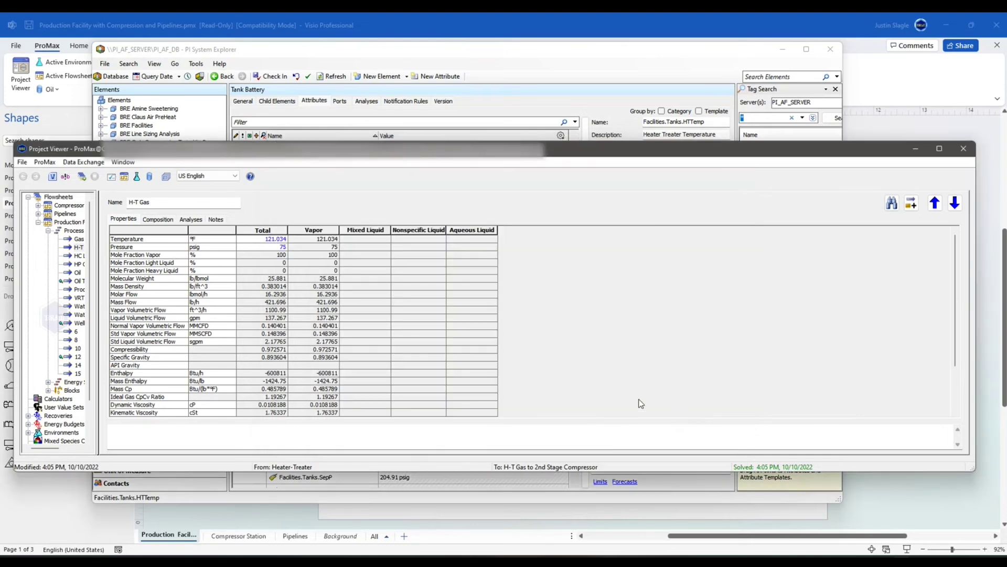
click(82, 177)
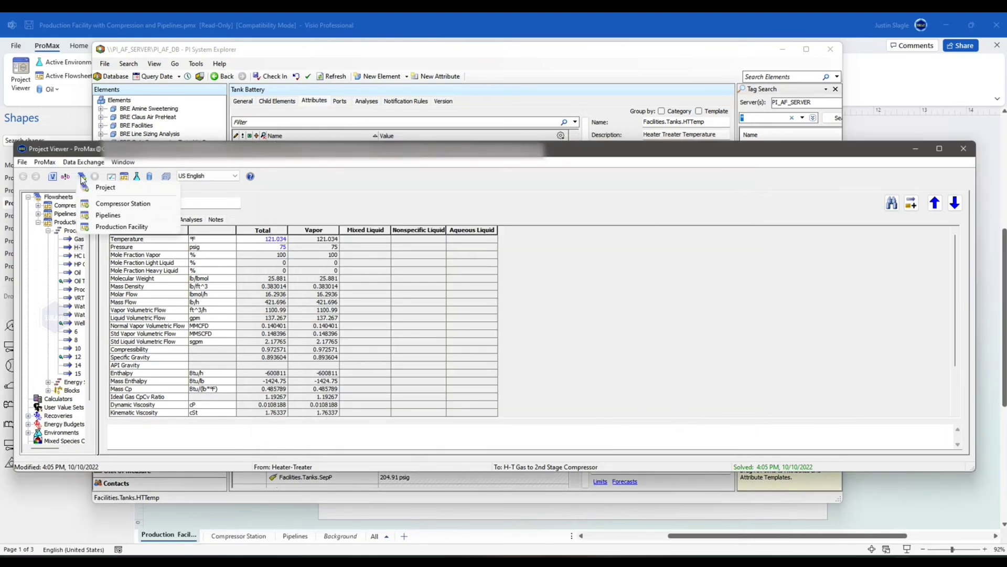
click(107, 190)
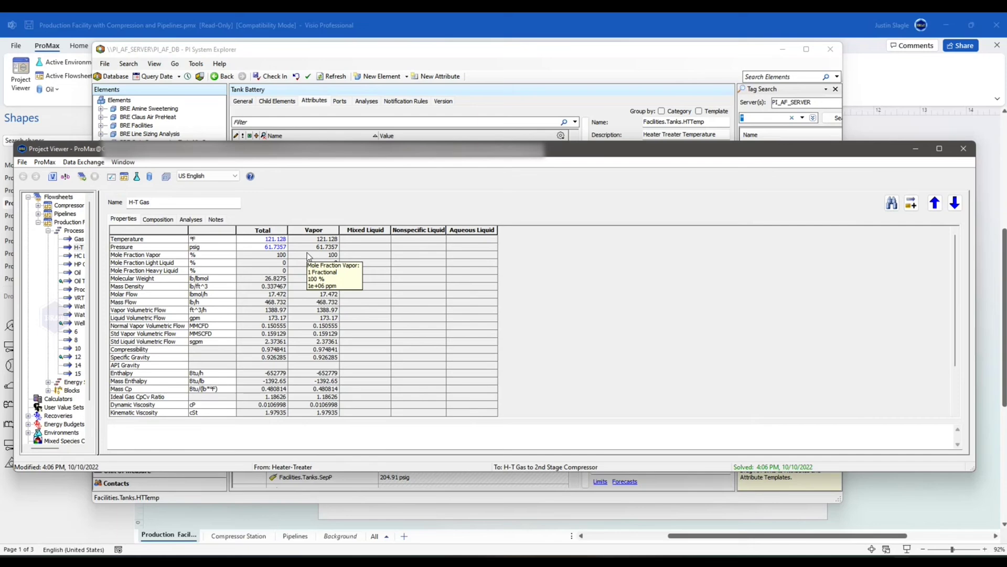
click(418, 24)
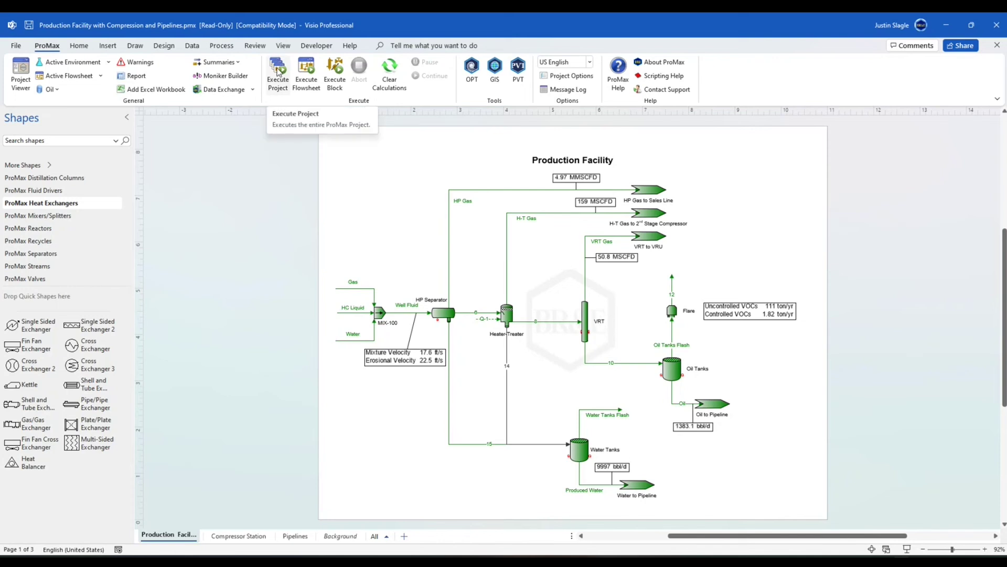
click(278, 72)
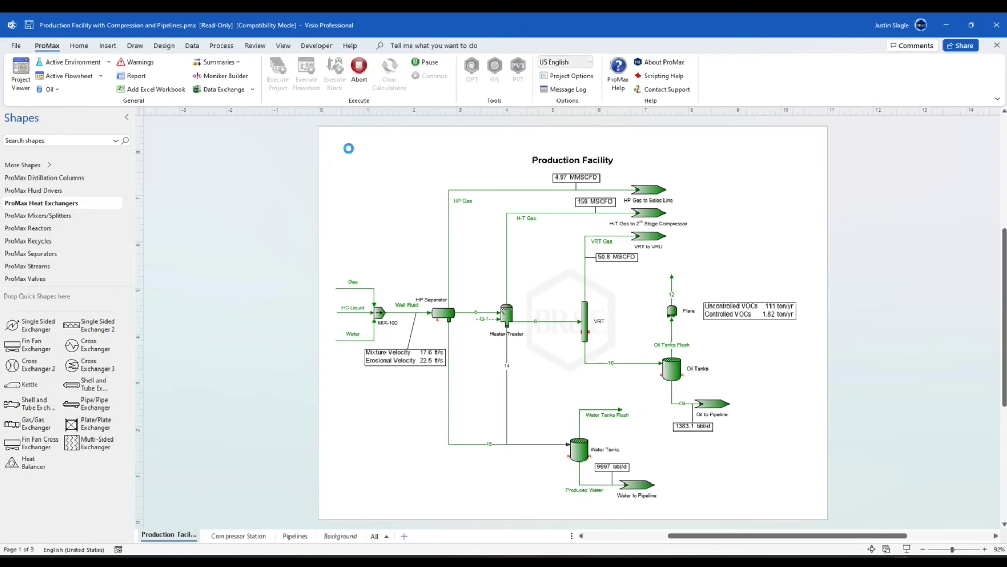